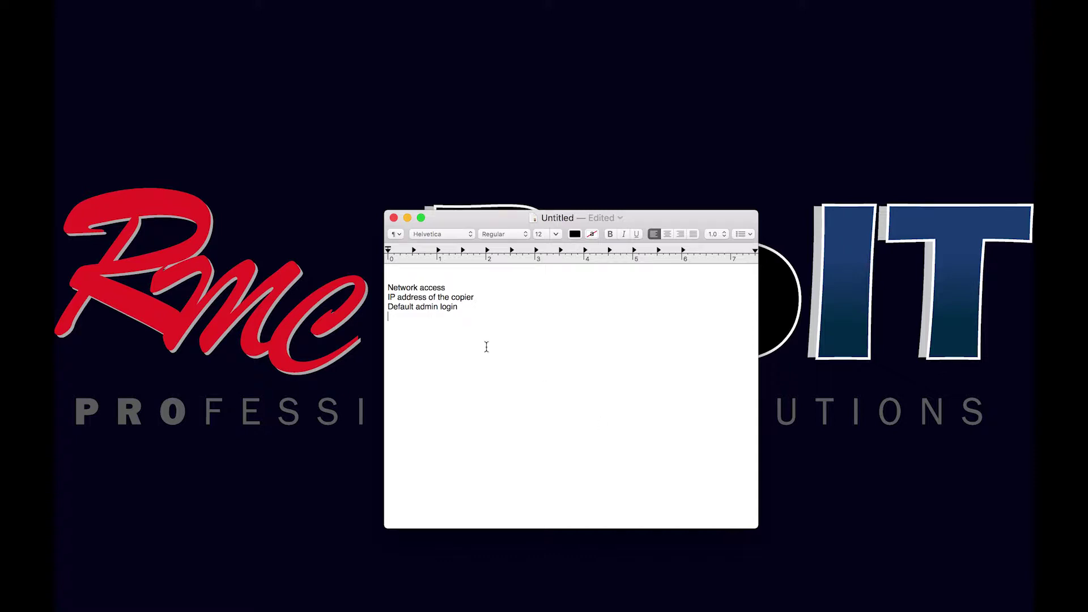
# Put away the notes and bring back the Chrome window showing the MP C3504's Web Image Monitor.
pyautogui.click(407, 219)
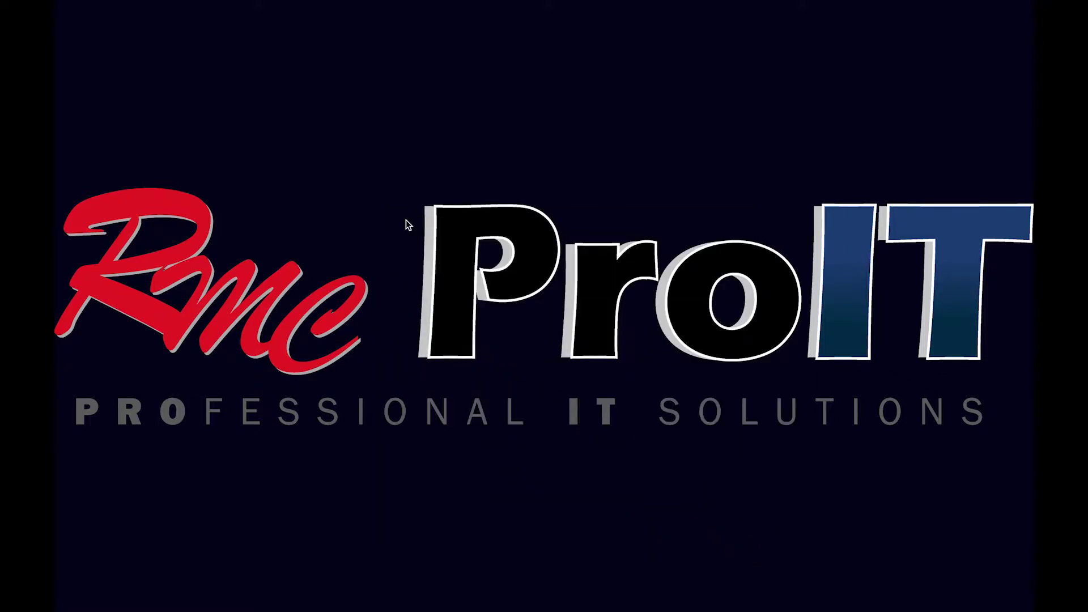
pyautogui.moveTo(599, 610)
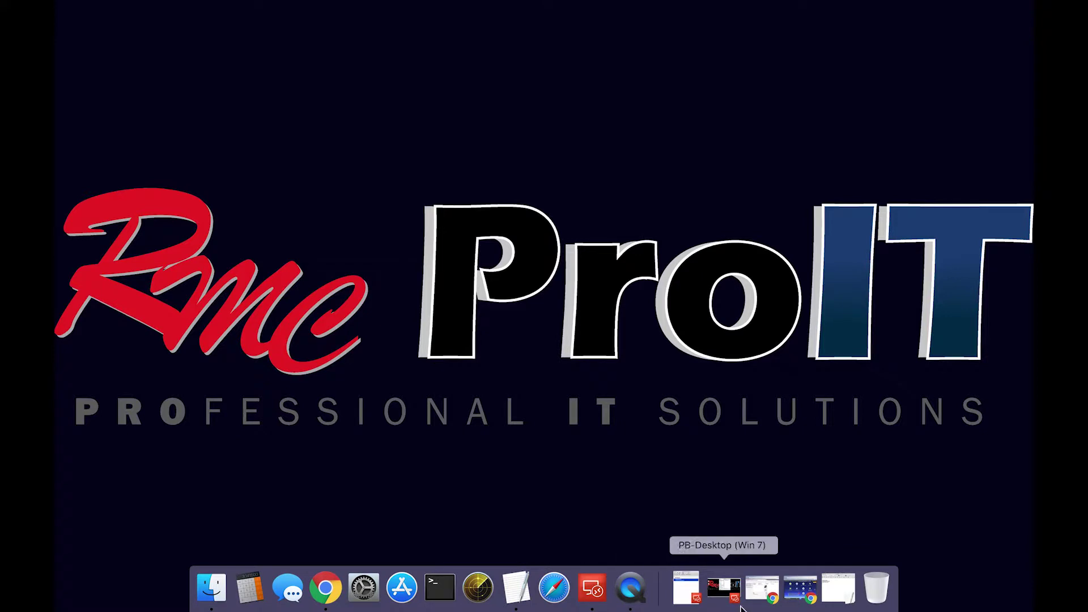
pyautogui.click(762, 588)
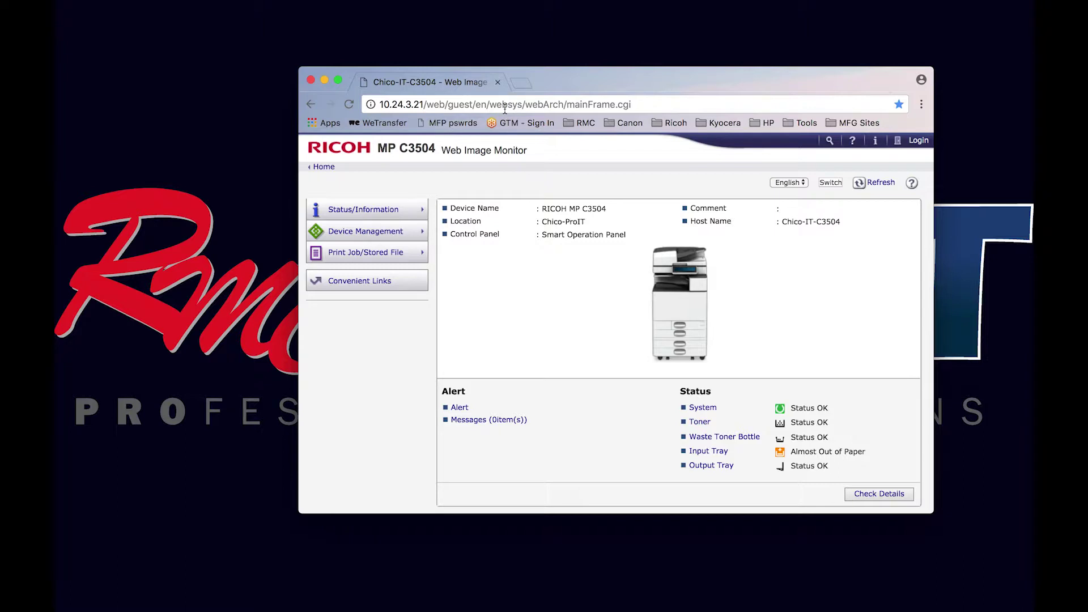
# Log in to Web Image Monitor as user 'admin' with a blank password.
pyautogui.click(918, 142)
pyautogui.click(504, 214)
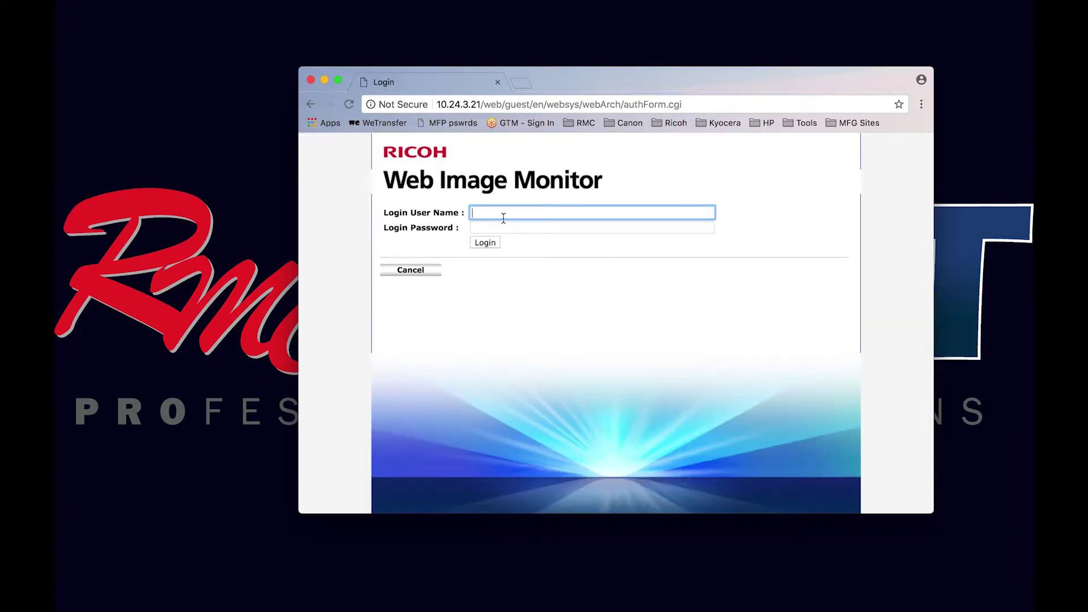
pyautogui.write('admin')
pyautogui.press('Tab')
pyautogui.press('Tab')
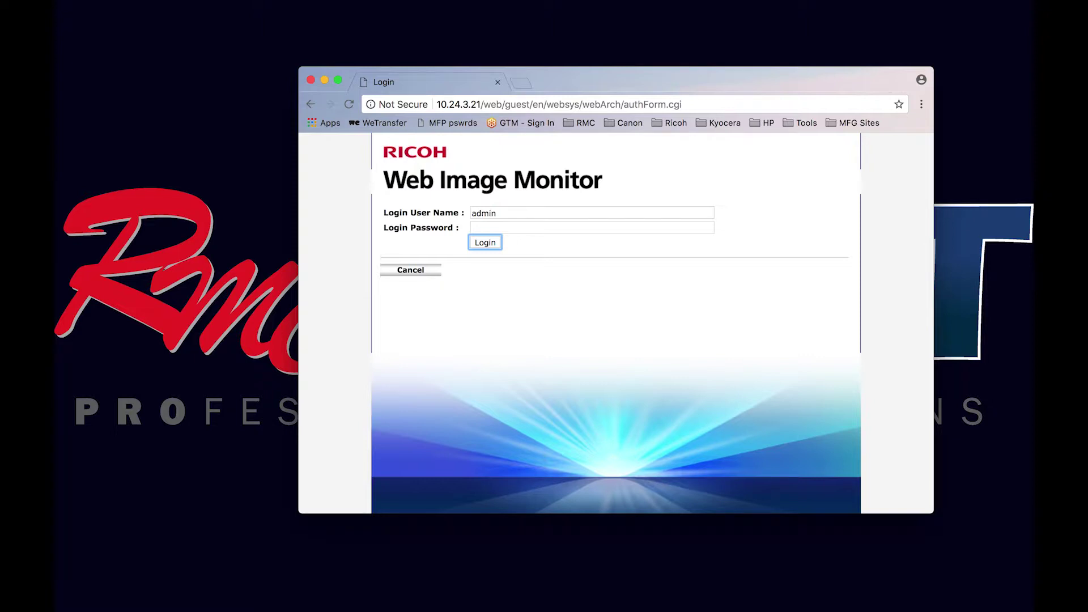
pyautogui.click(485, 244)
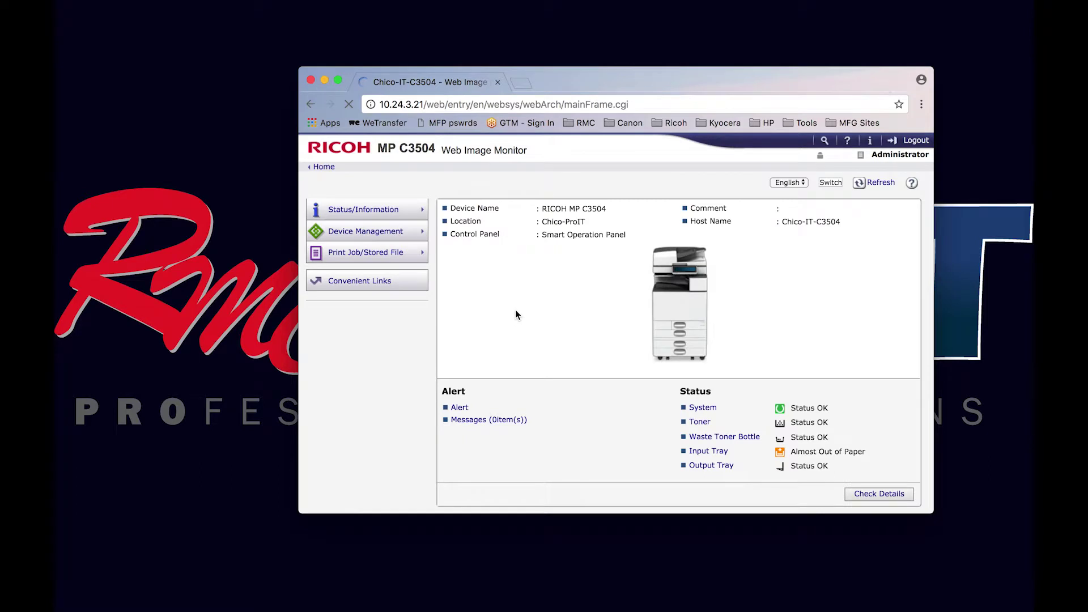
# Go to Device Management > Configuration and scroll down to the Scanner settings.
pyautogui.moveTo(395, 237)
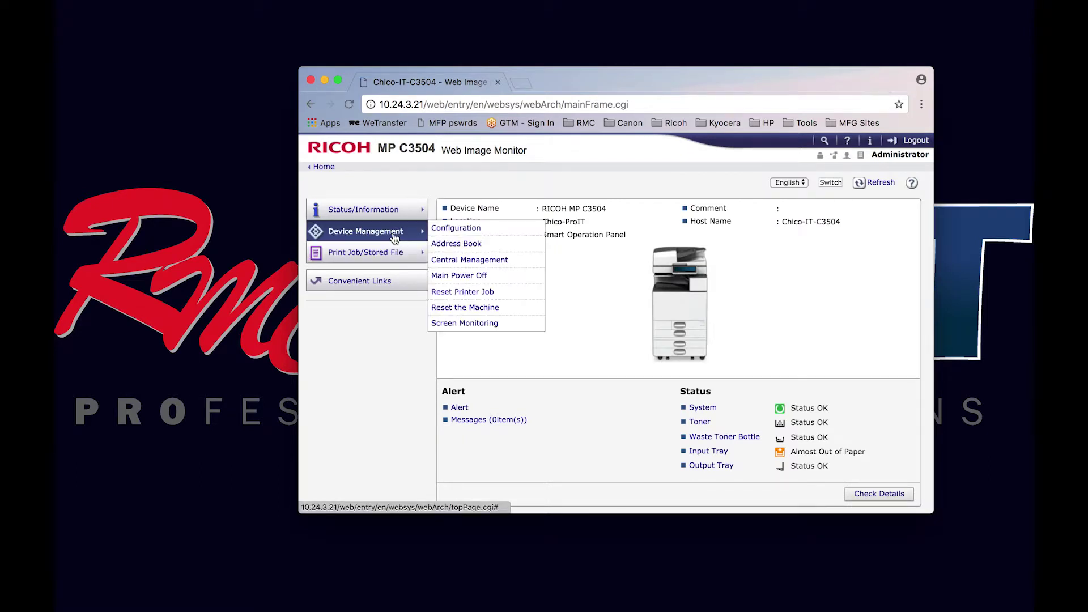
pyautogui.click(458, 229)
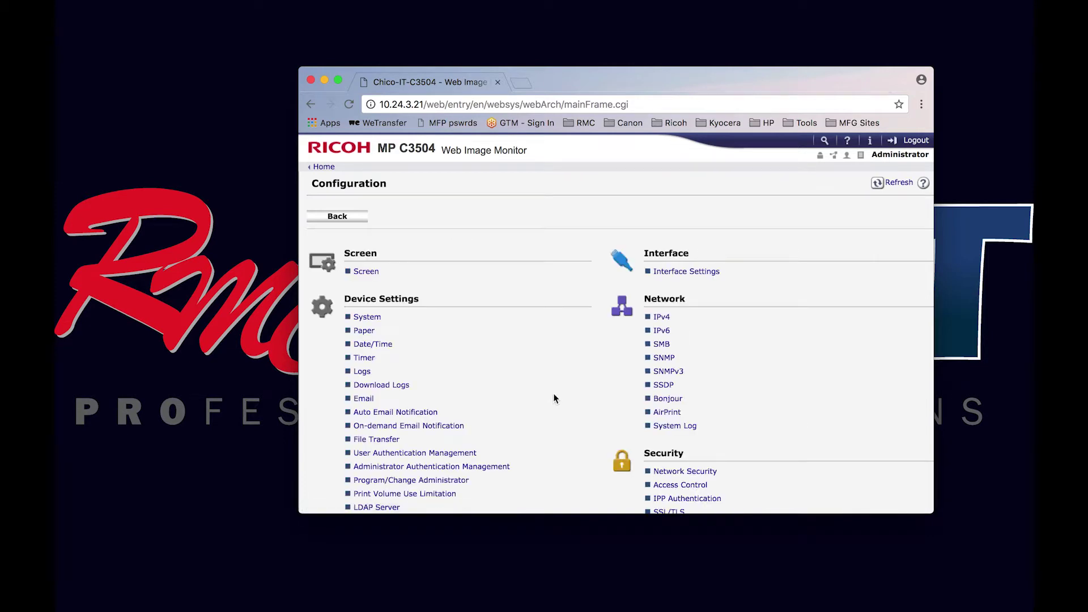
pyautogui.scroll(-15, 538, 432)
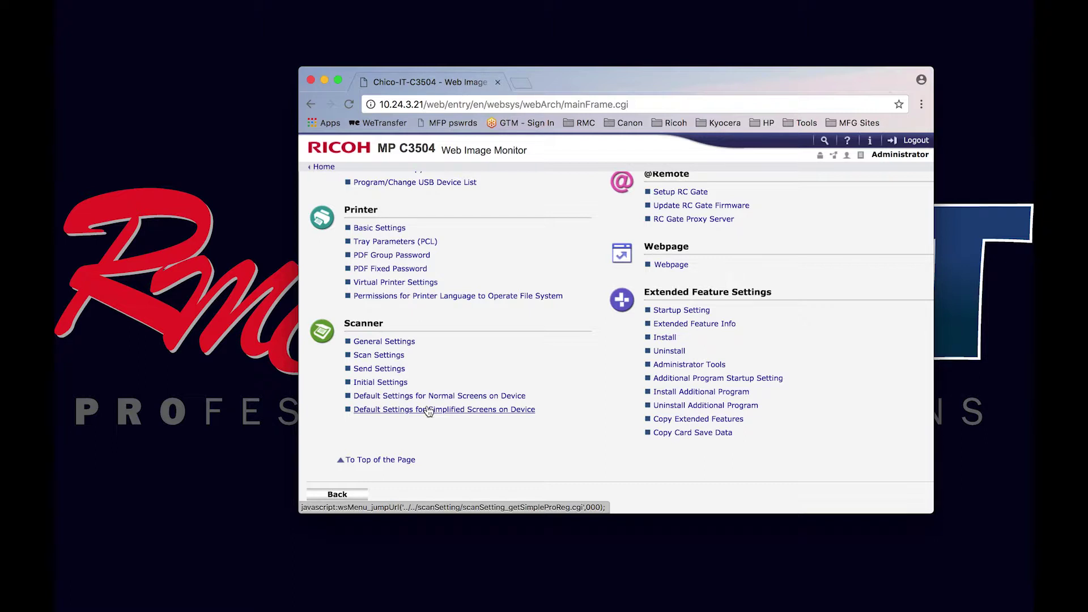
# Keep the normal-screen scan defaults at Auto Color Select, 300 dpi and Multi-page: PDF, then submit with OK.
pyautogui.click(433, 396)
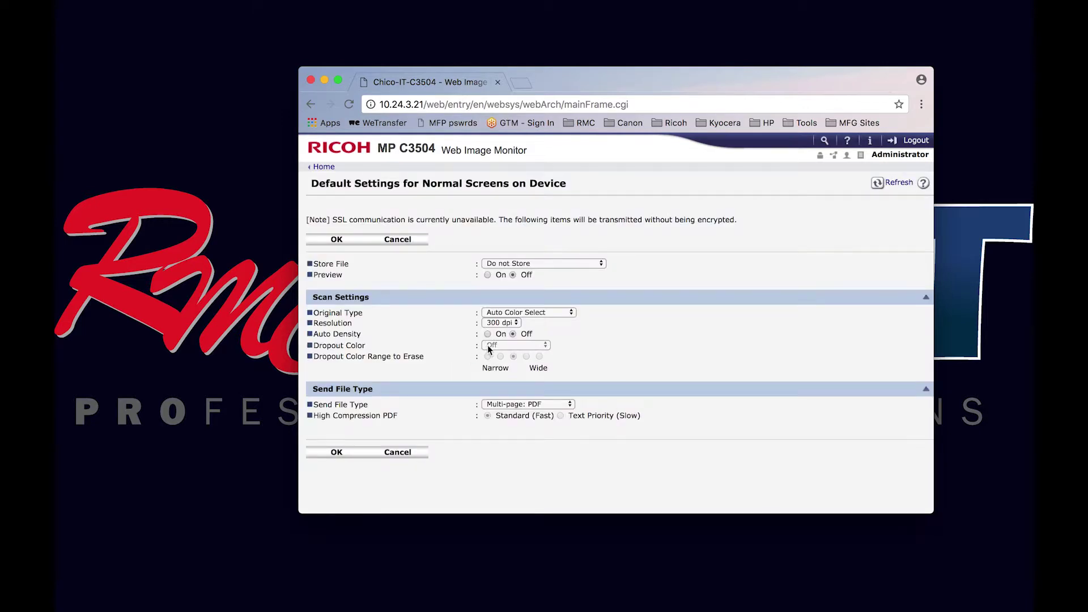
pyautogui.click(573, 313)
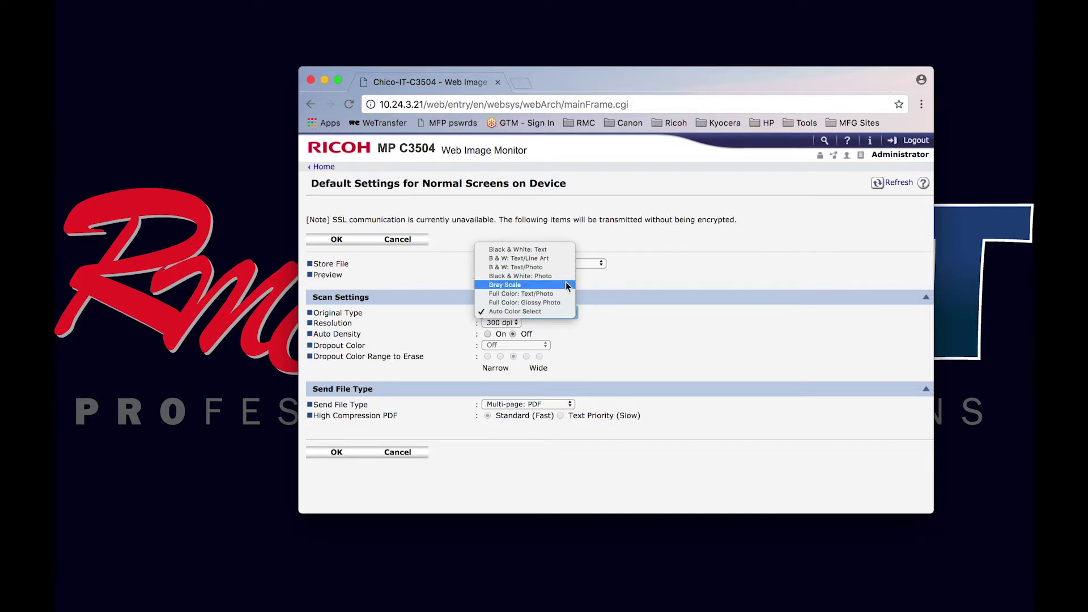
pyautogui.click(610, 319)
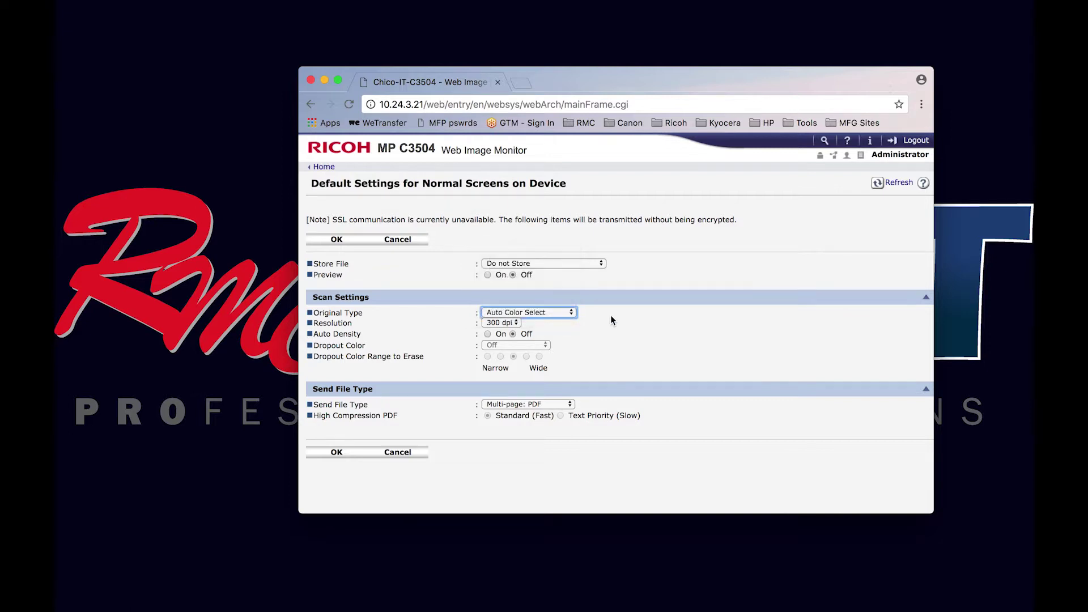
pyautogui.click(515, 321)
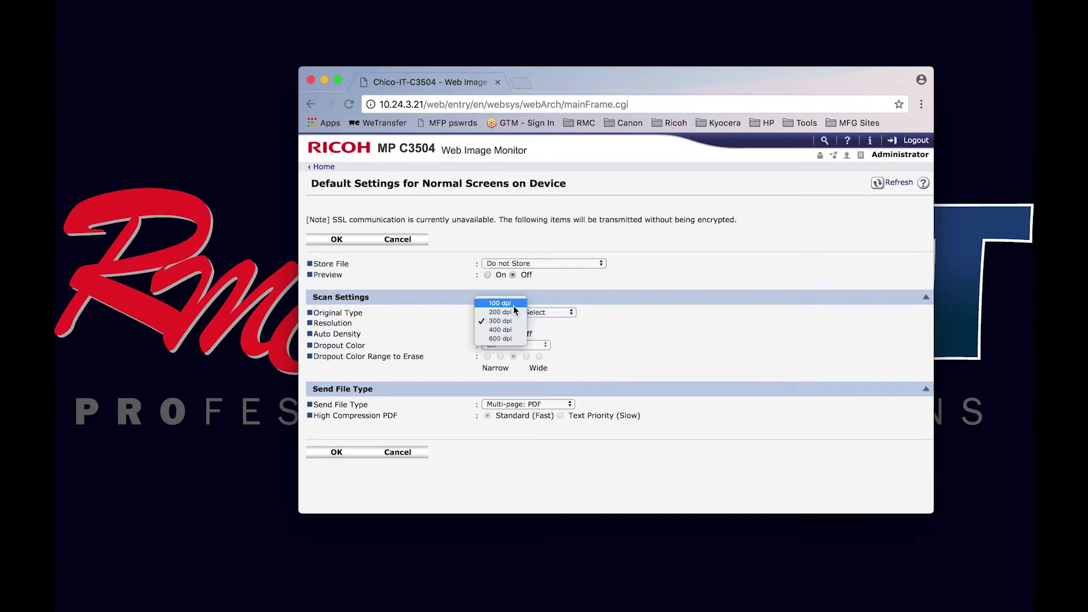
pyautogui.click(577, 330)
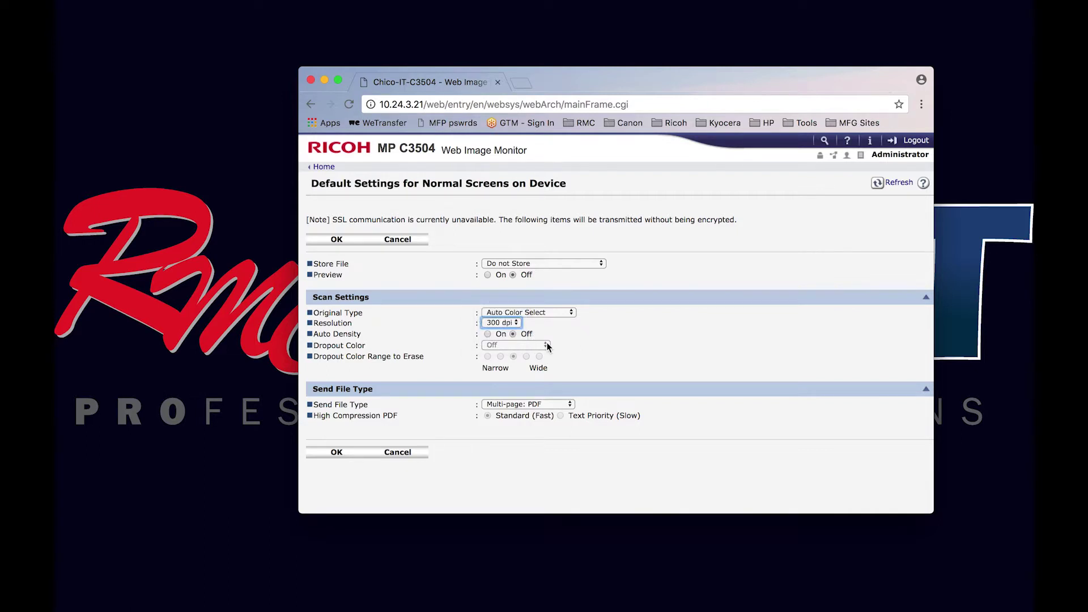
pyautogui.click(560, 404)
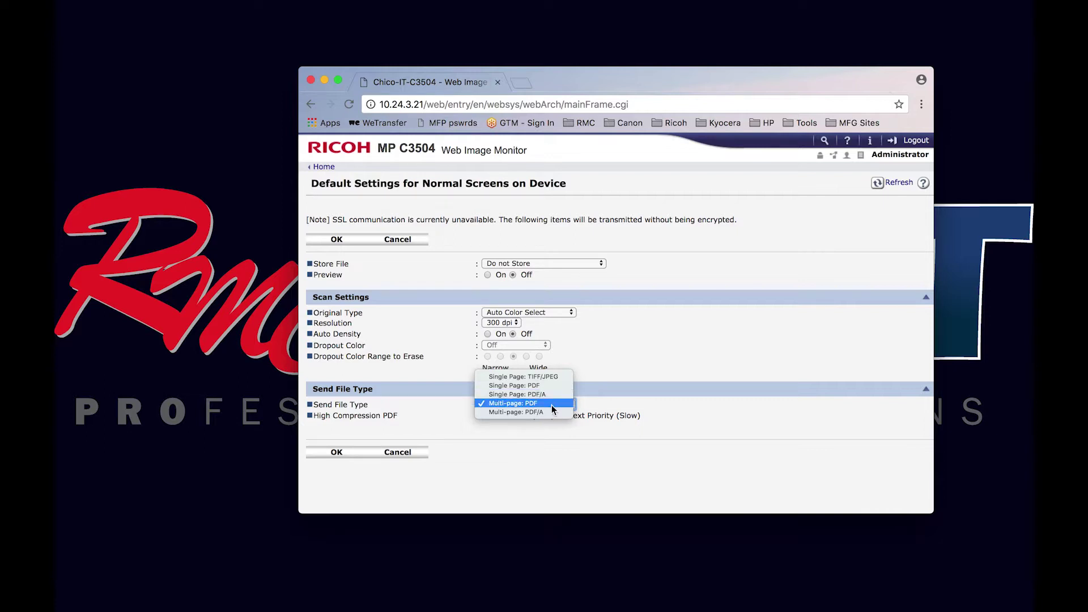
pyautogui.click(637, 375)
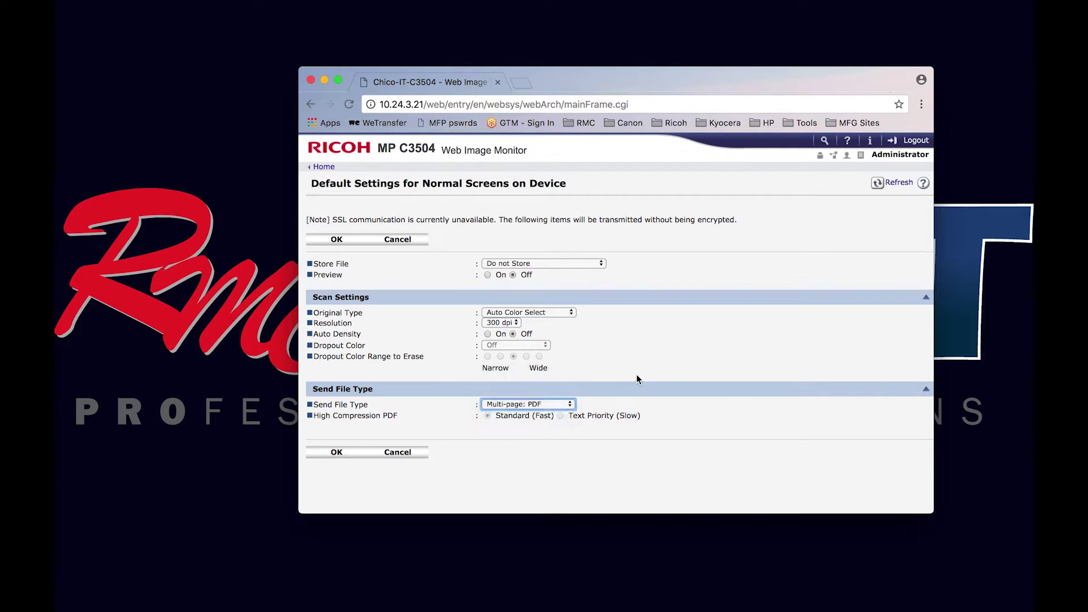
pyautogui.click(338, 454)
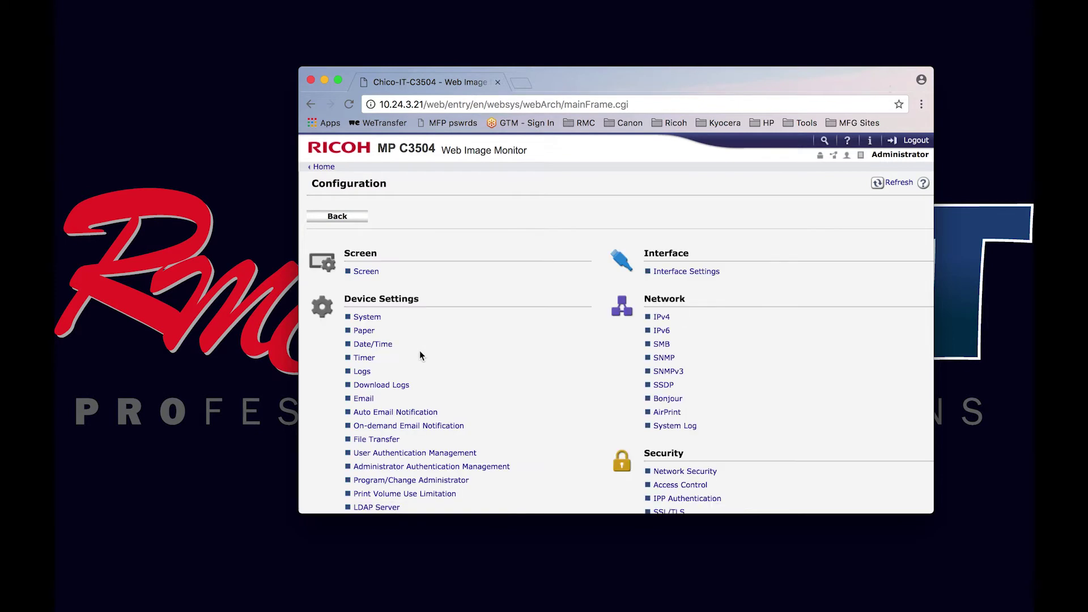
# Keep the simplified-screen scan defaults at Auto Color Select, 300 dpi and Multi-page: PDF, then submit with OK.
pyautogui.scroll(-5, 481, 386)
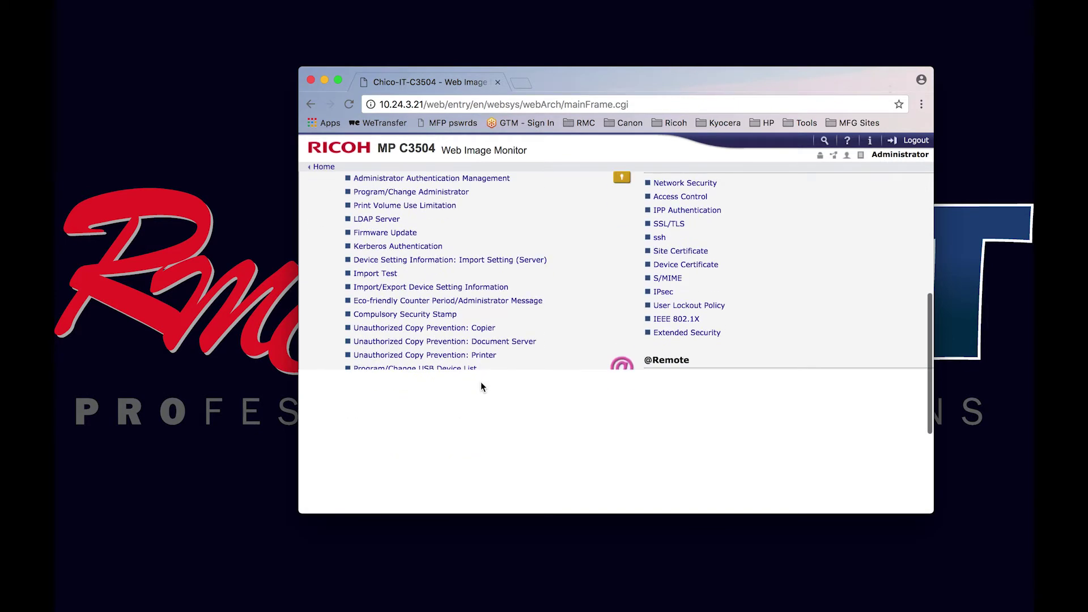
pyautogui.scroll(-3, 480, 386)
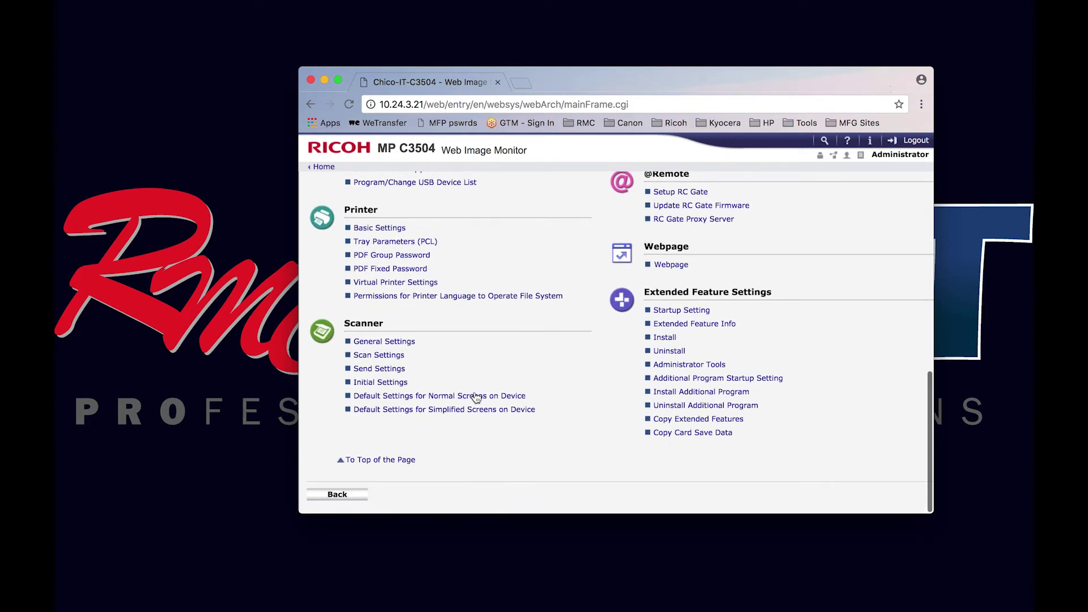
pyautogui.click(470, 411)
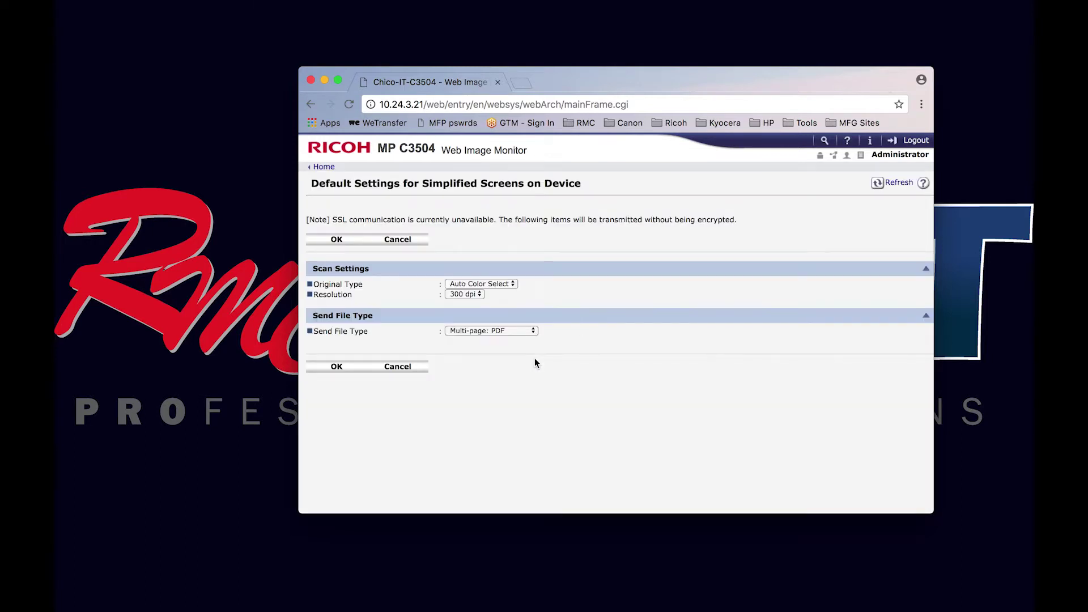
pyautogui.click(514, 284)
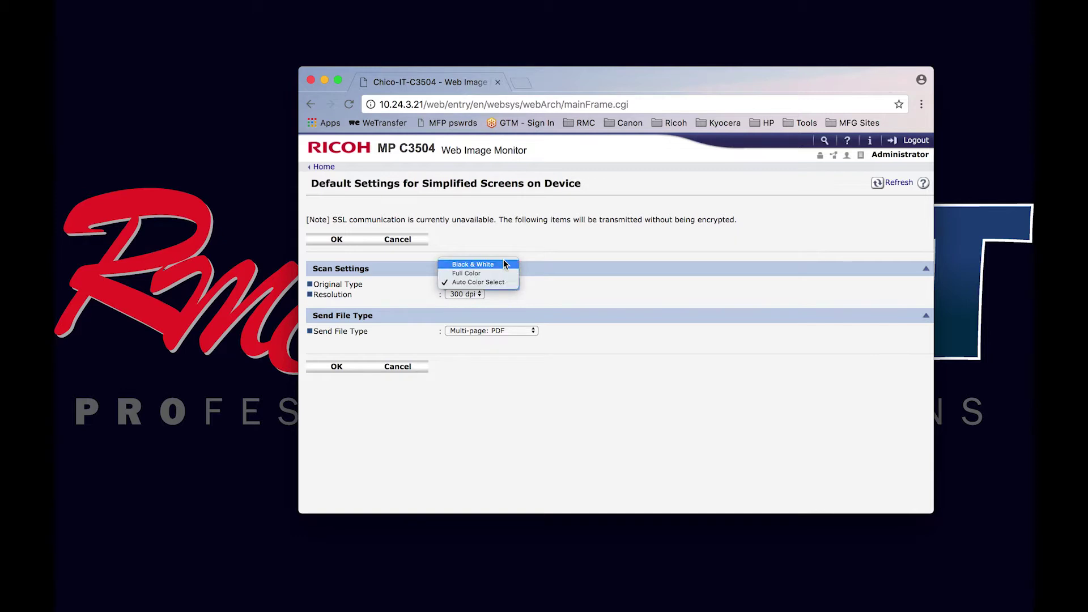
pyautogui.click(565, 271)
pyautogui.click(478, 295)
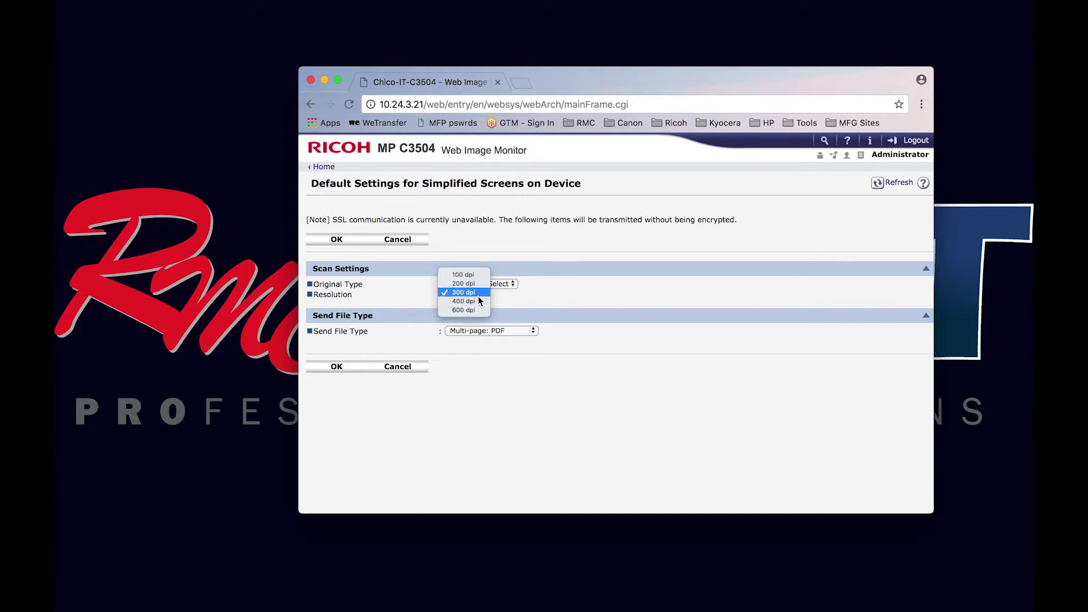
pyautogui.click(516, 299)
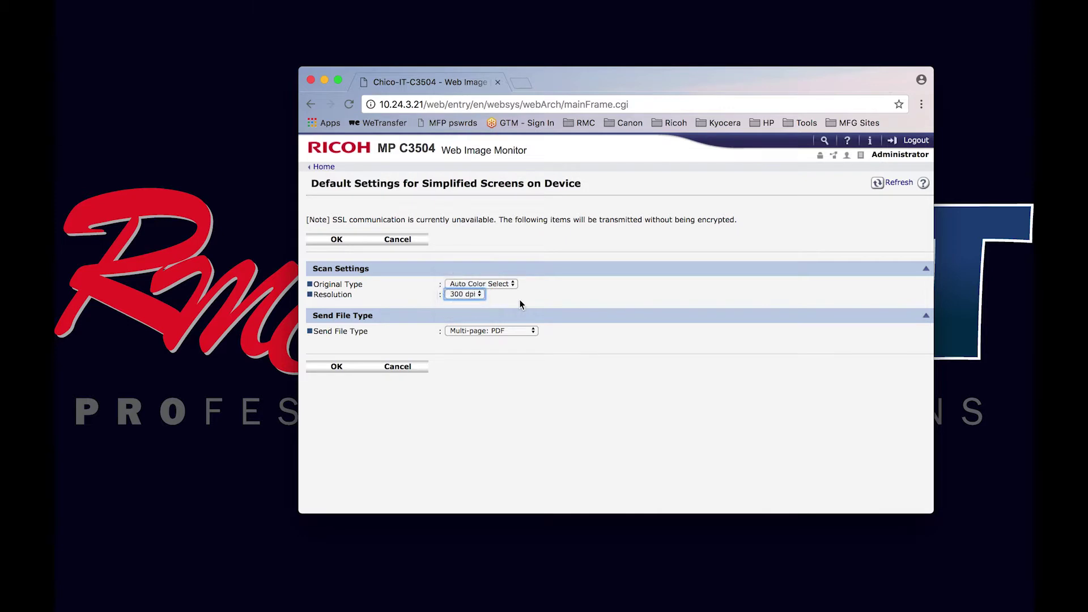
pyautogui.click(534, 334)
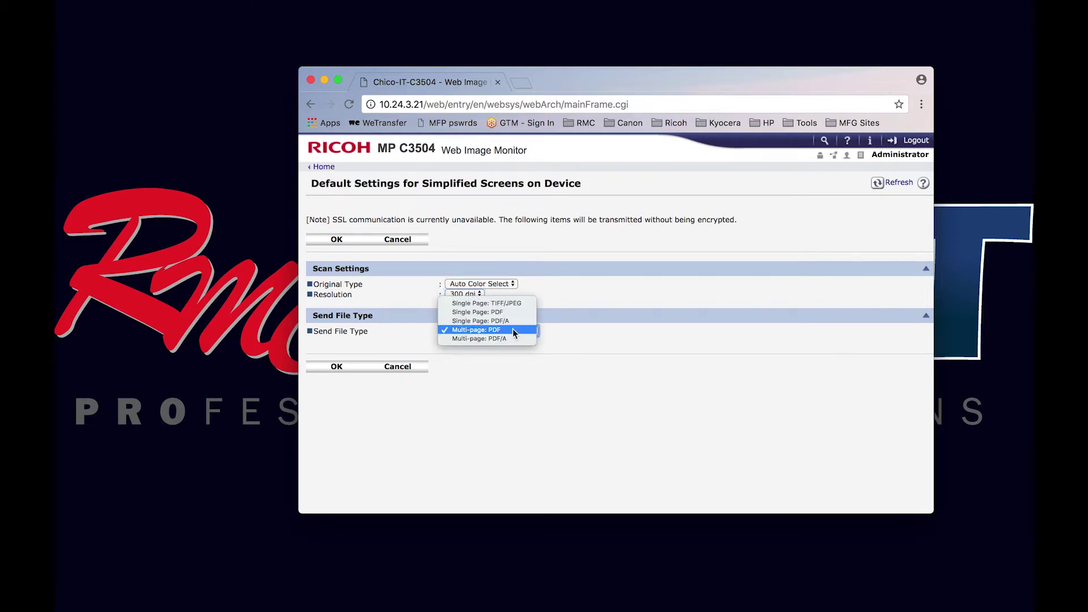
pyautogui.click(580, 322)
pyautogui.click(336, 368)
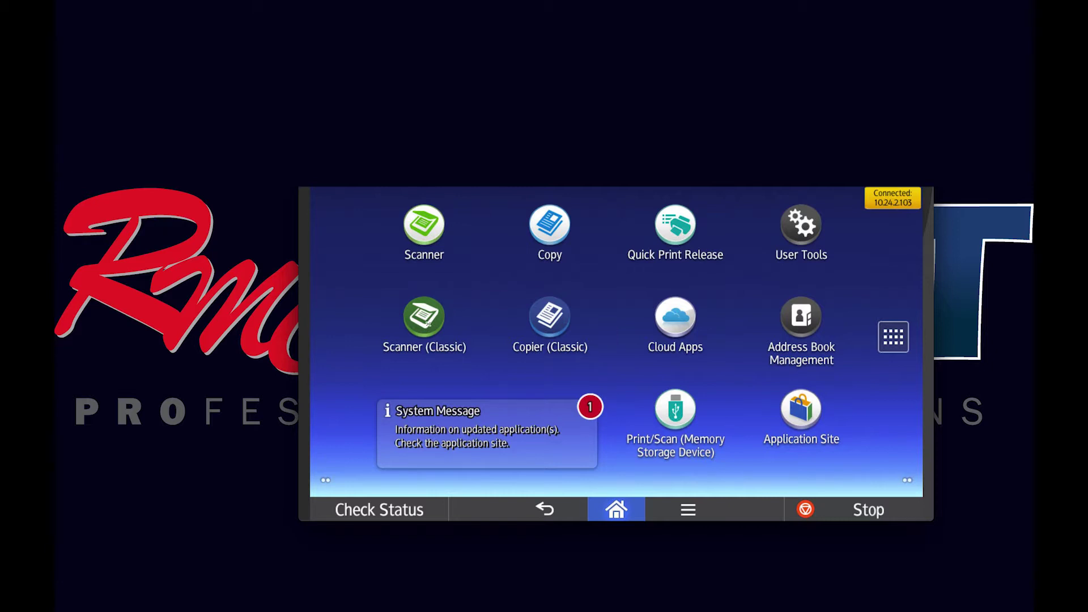
pyautogui.click(428, 323)
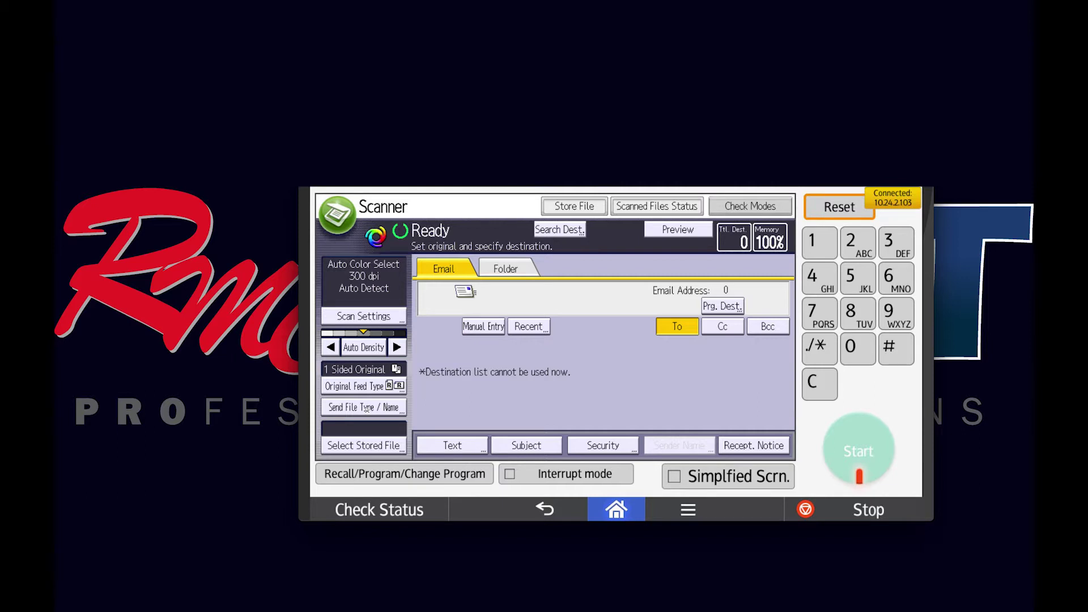
pyautogui.click(388, 406)
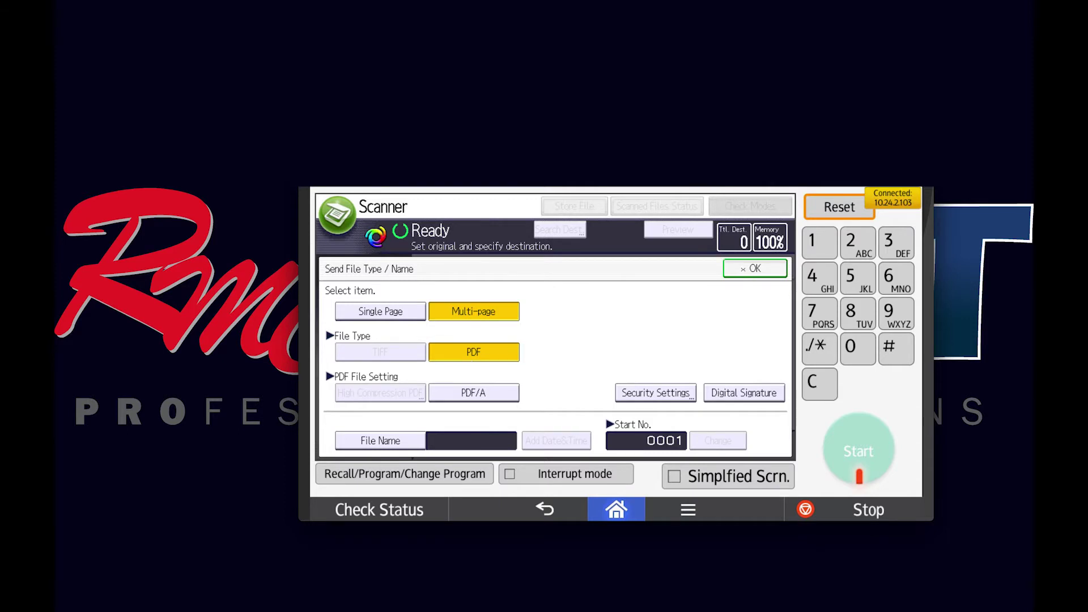
pyautogui.click(743, 269)
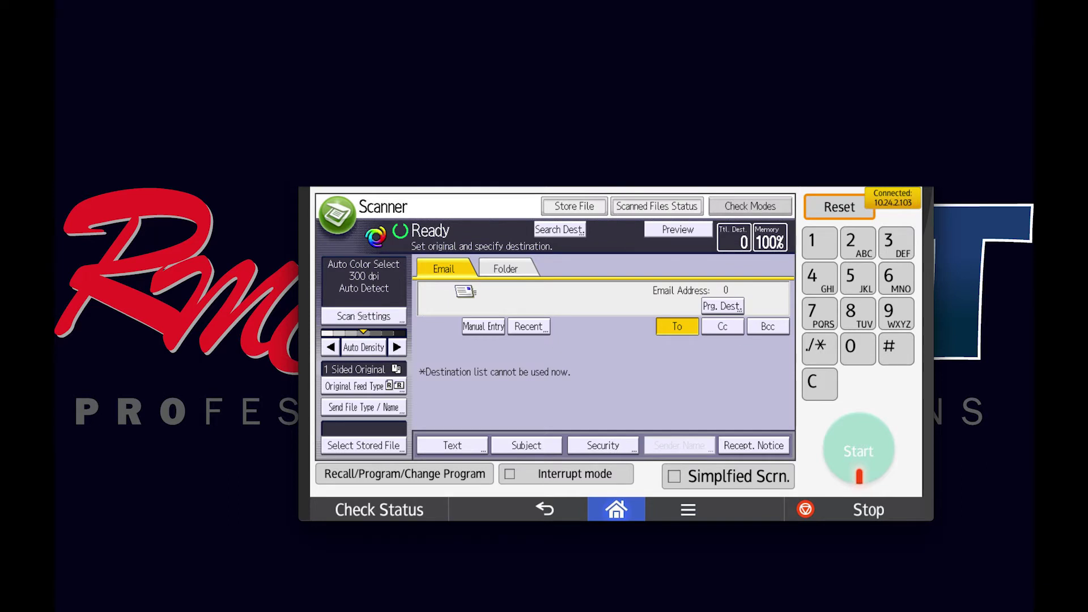
pyautogui.click(356, 315)
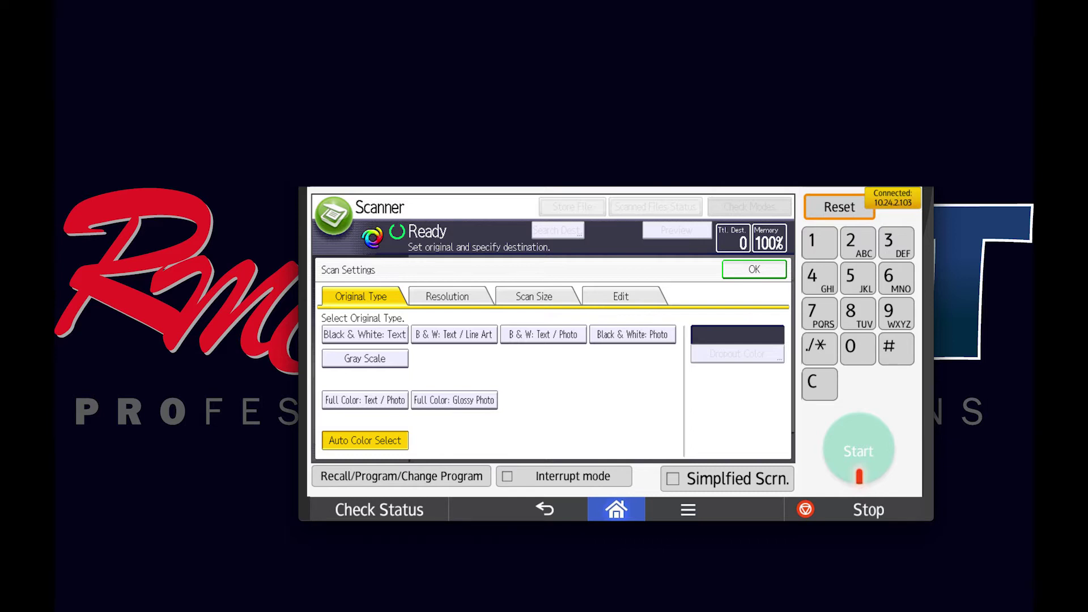
pyautogui.click(754, 270)
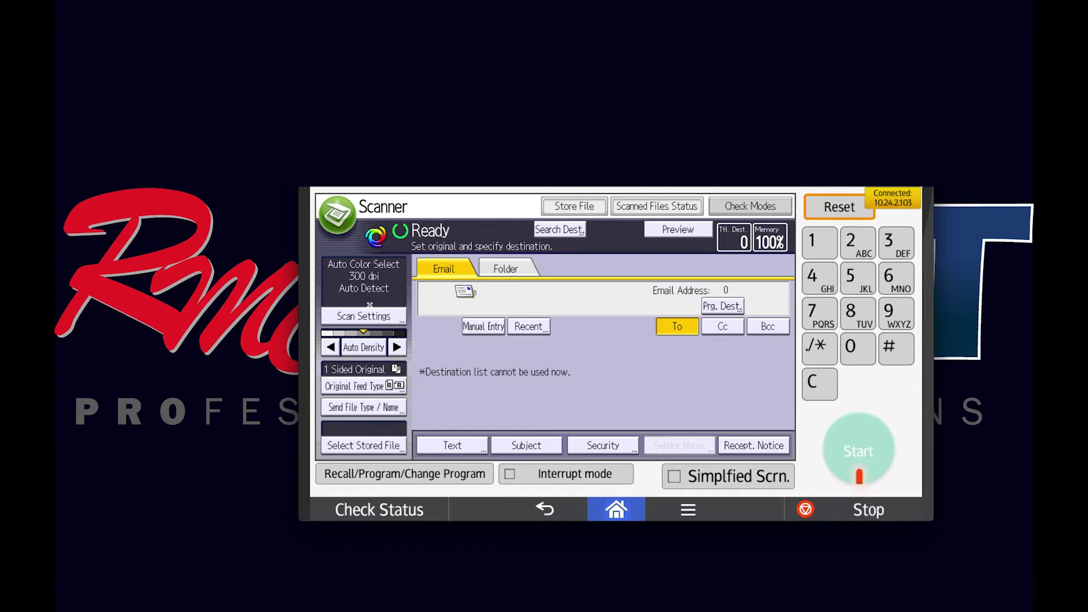
pyautogui.click(622, 514)
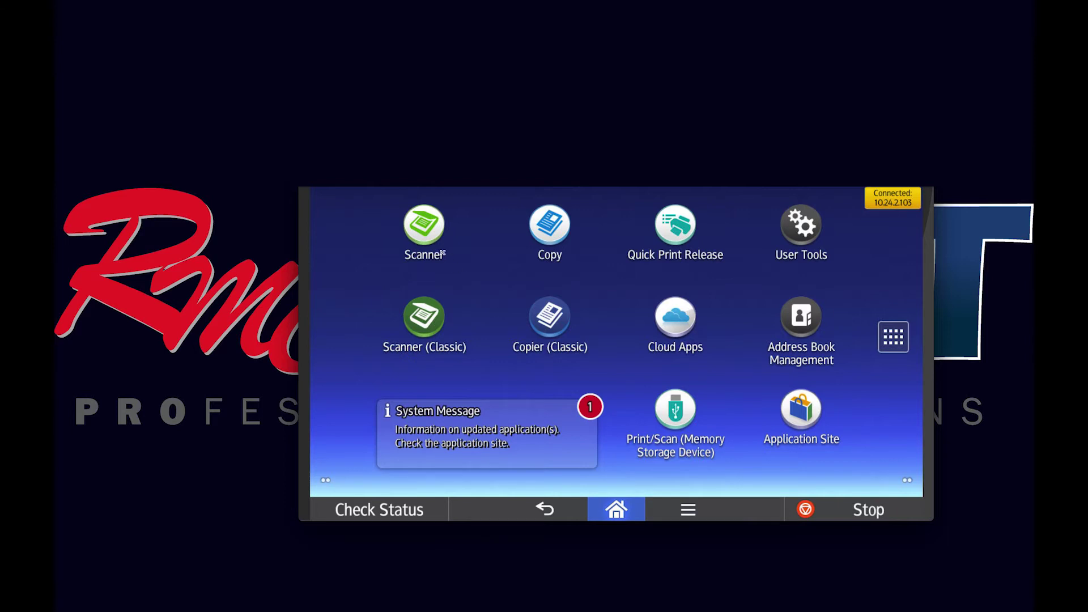
# In the Scanner's Send Settings, set the colour mode to Others > Gray Scale.
pyautogui.click(425, 238)
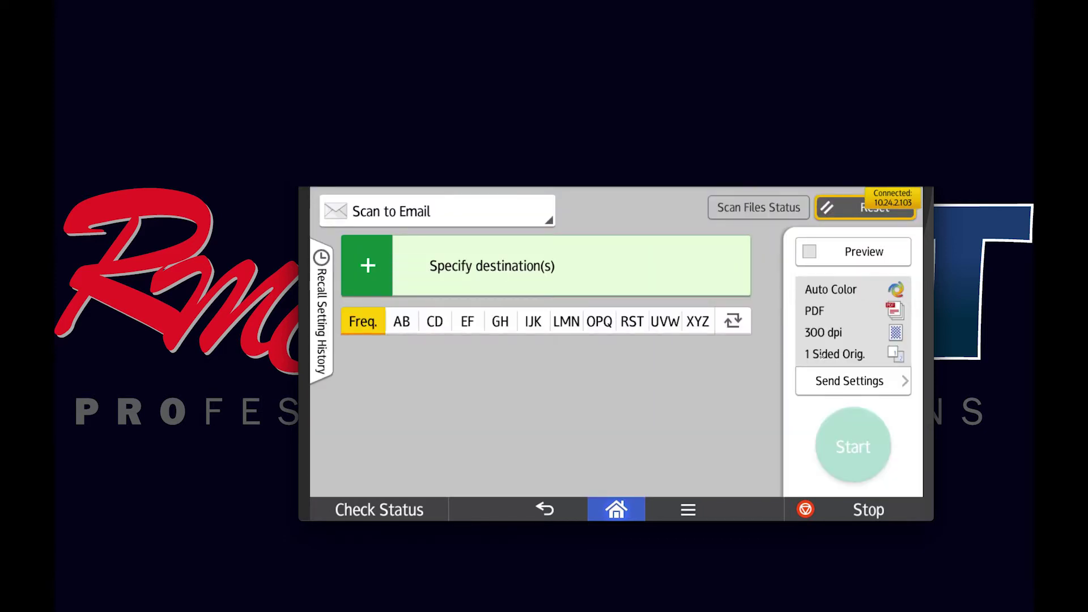
pyautogui.click(839, 379)
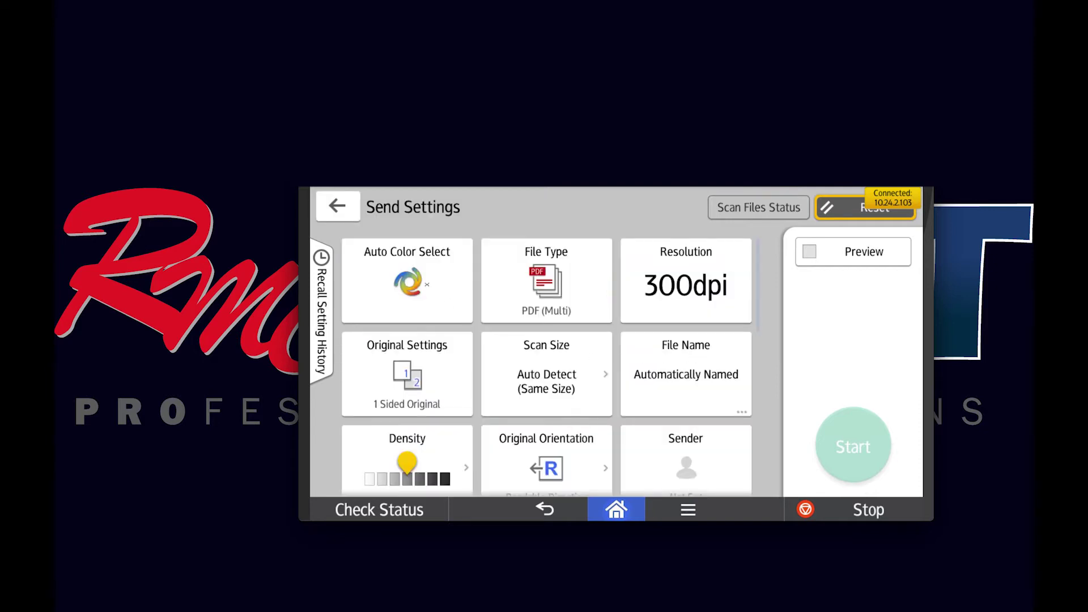
pyautogui.click(408, 283)
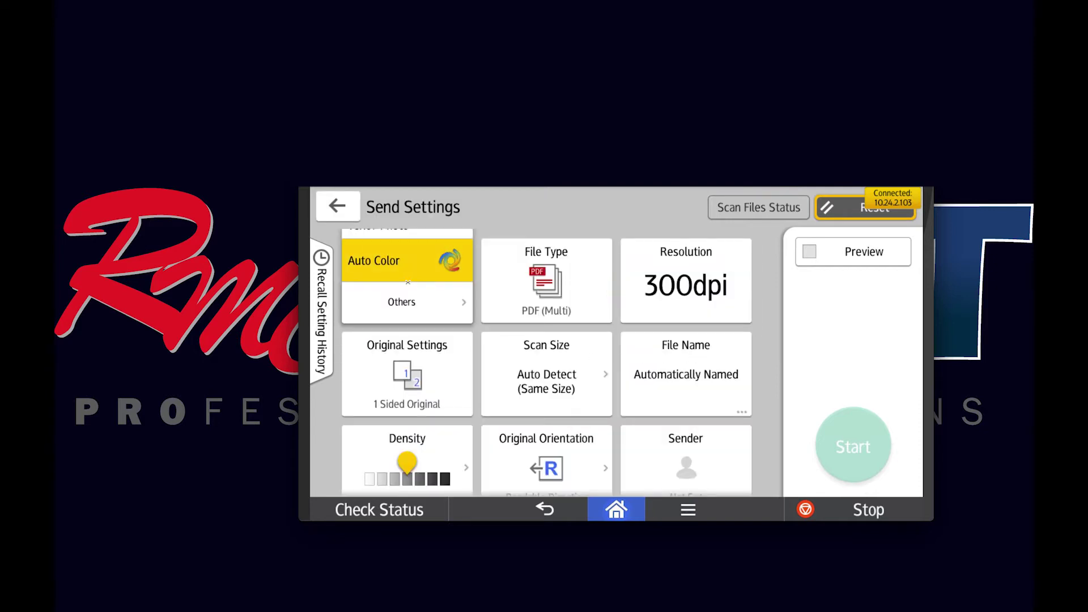
pyautogui.click(408, 309)
pyautogui.click(409, 309)
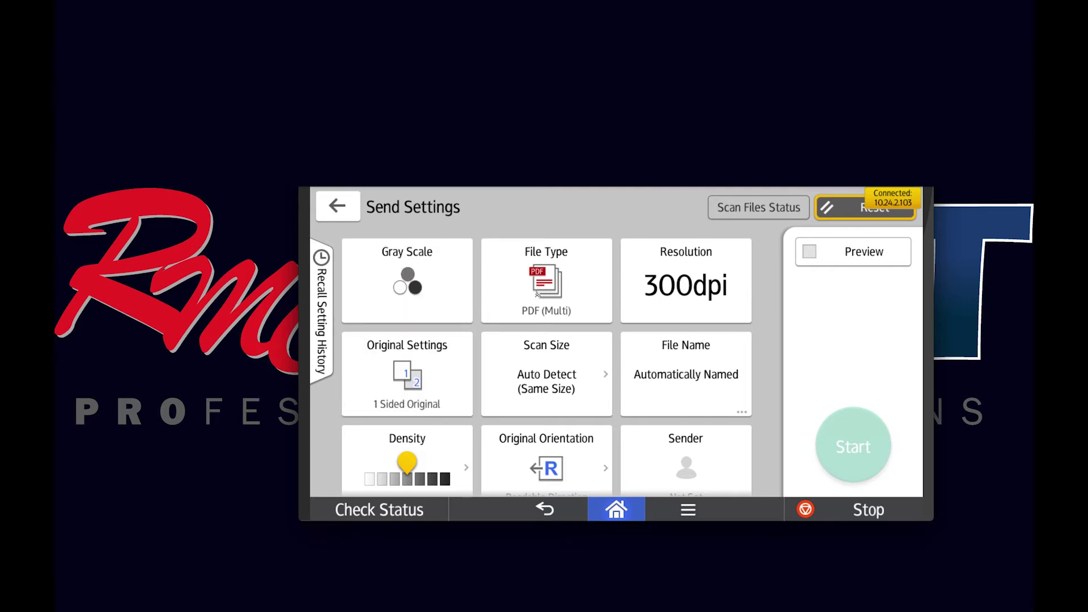
# Set the file type to TIFF/JPEG single page and the resolution to 200 dpi.
pyautogui.click(538, 294)
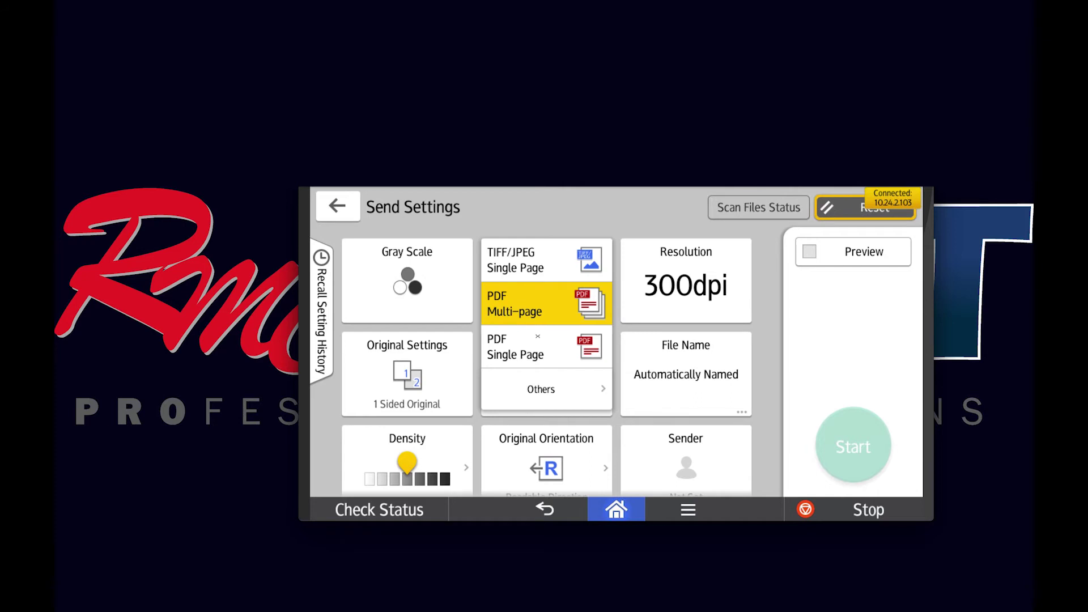
pyautogui.click(530, 265)
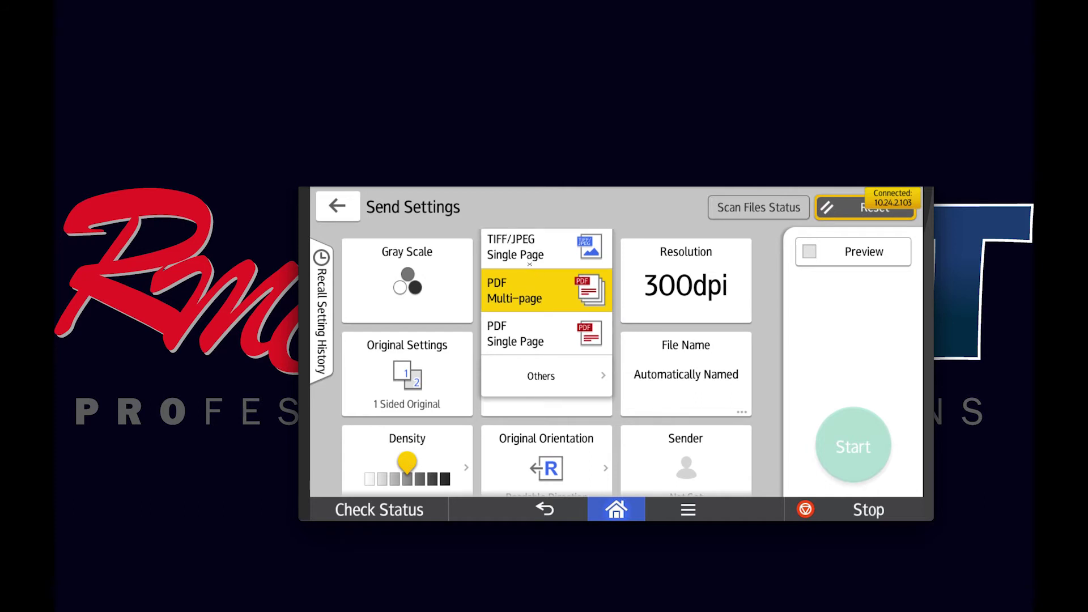
pyautogui.click(687, 288)
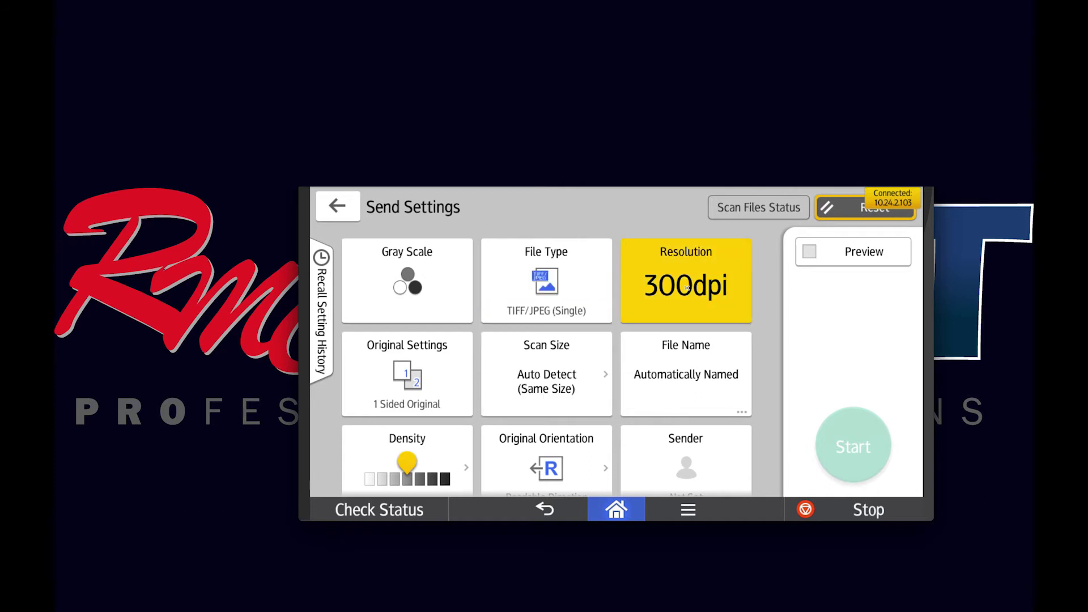
pyautogui.click(654, 262)
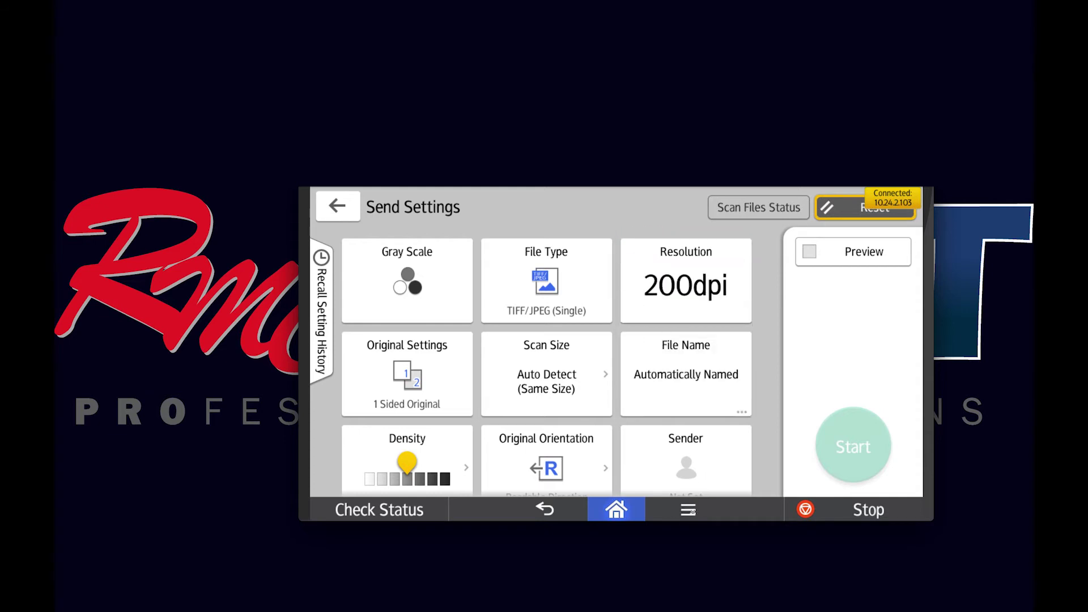
pyautogui.click(691, 510)
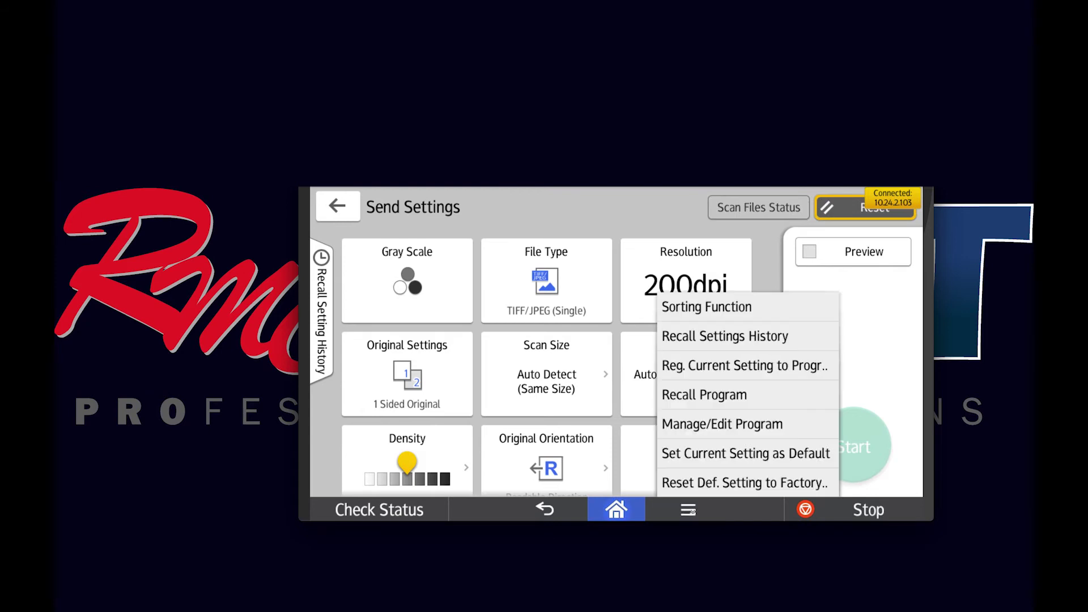
# Program the current Gray Scale, TIFF/JPEG (Single), 200 dpi settings as the scanner defaults.
pyautogui.click(720, 455)
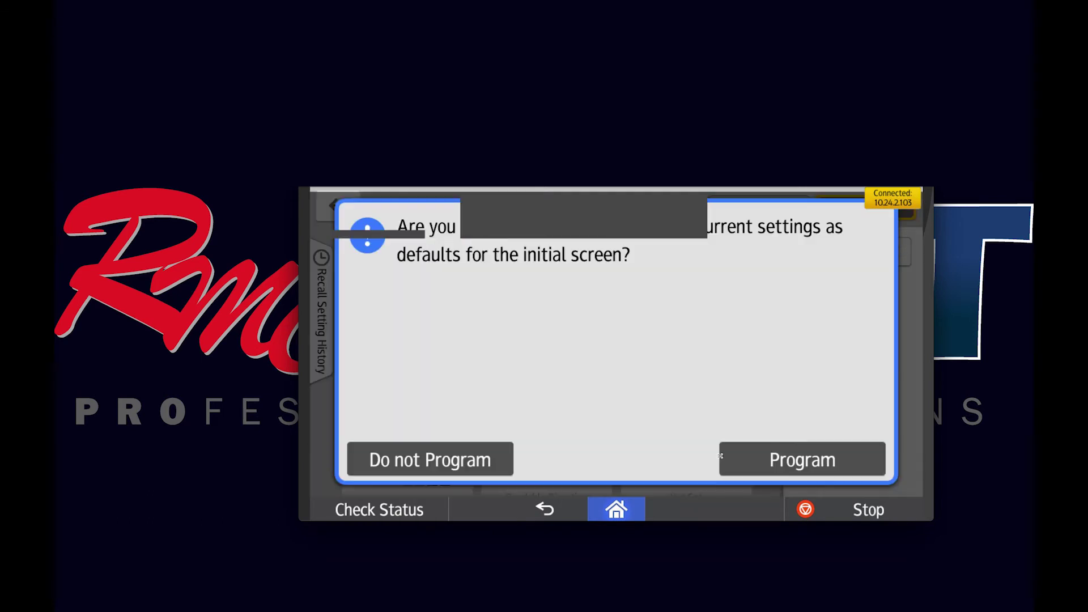
pyautogui.click(768, 463)
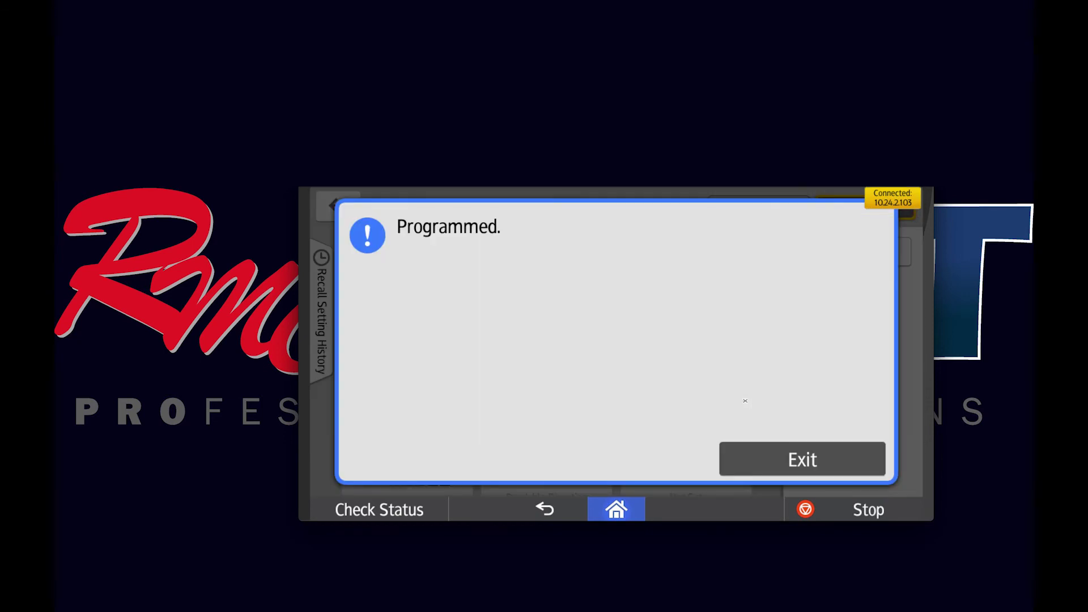
pyautogui.click(754, 459)
pyautogui.click(570, 314)
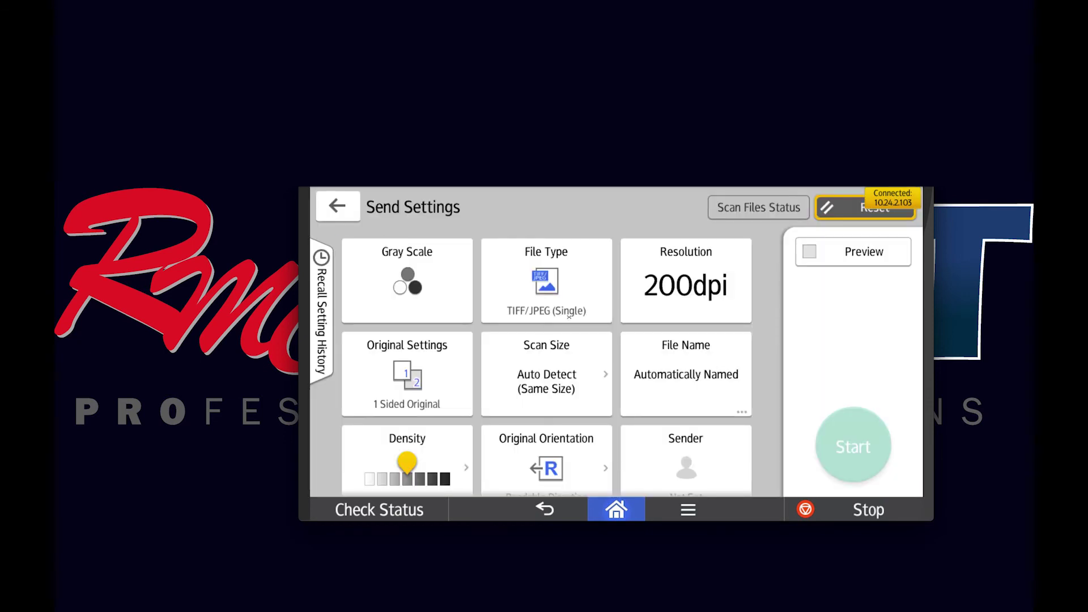
# Test by switching to PDF multi-page and another resolution, then reopen Send Settings to confirm Gray Scale, TIFF/JPEG, 200 dpi.
pyautogui.click(521, 313)
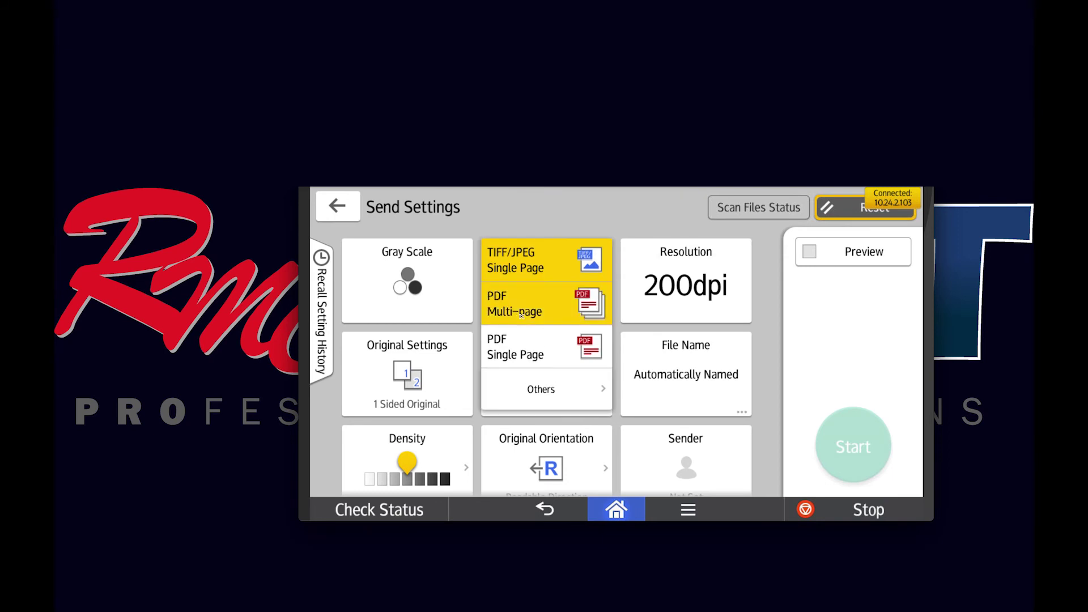
pyautogui.click(674, 304)
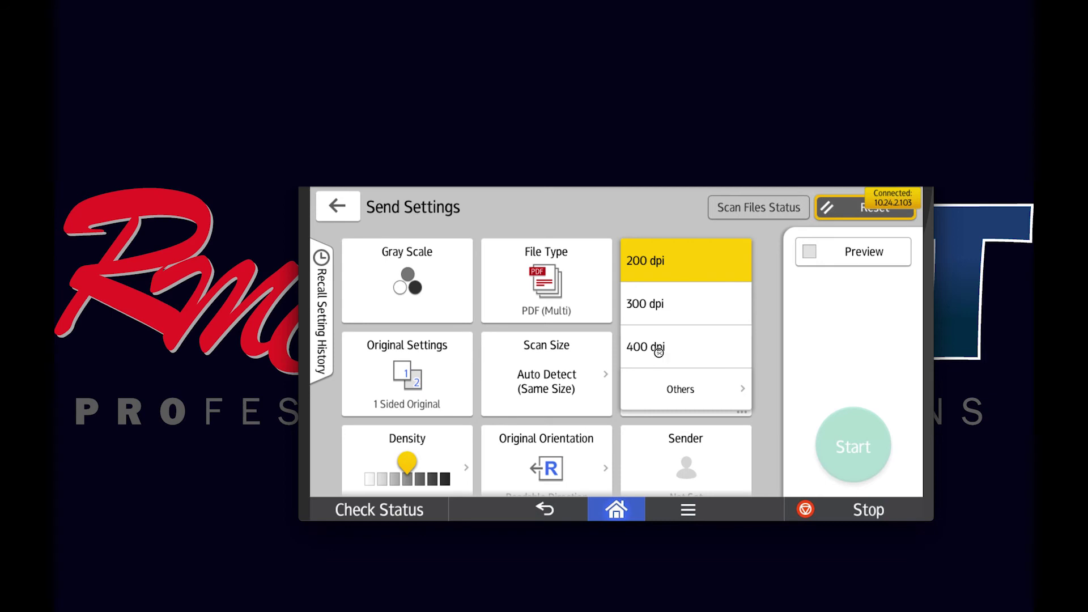
pyautogui.click(659, 353)
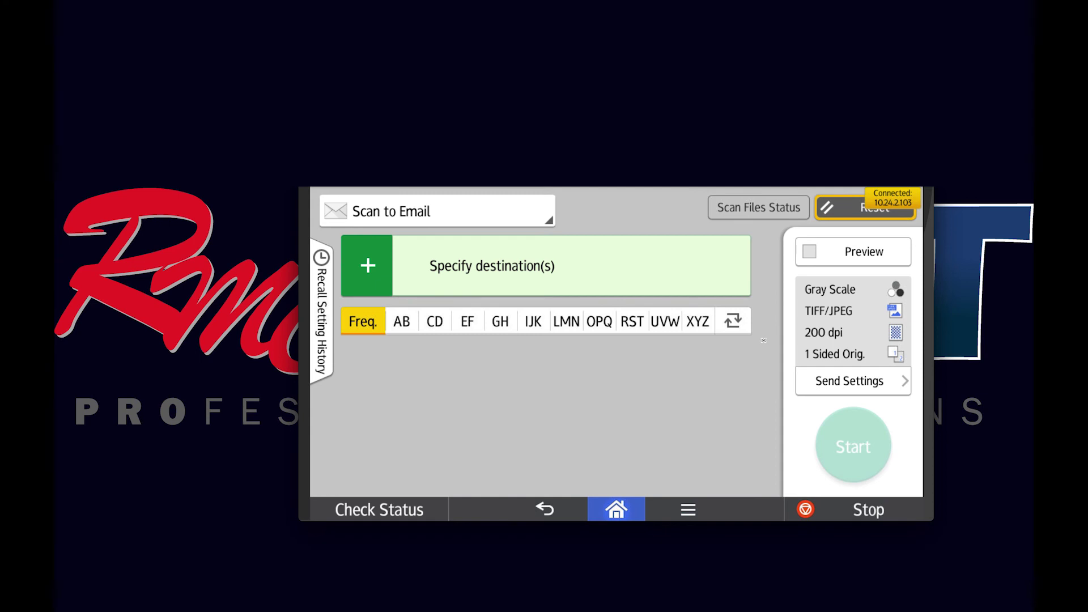
pyautogui.click(853, 381)
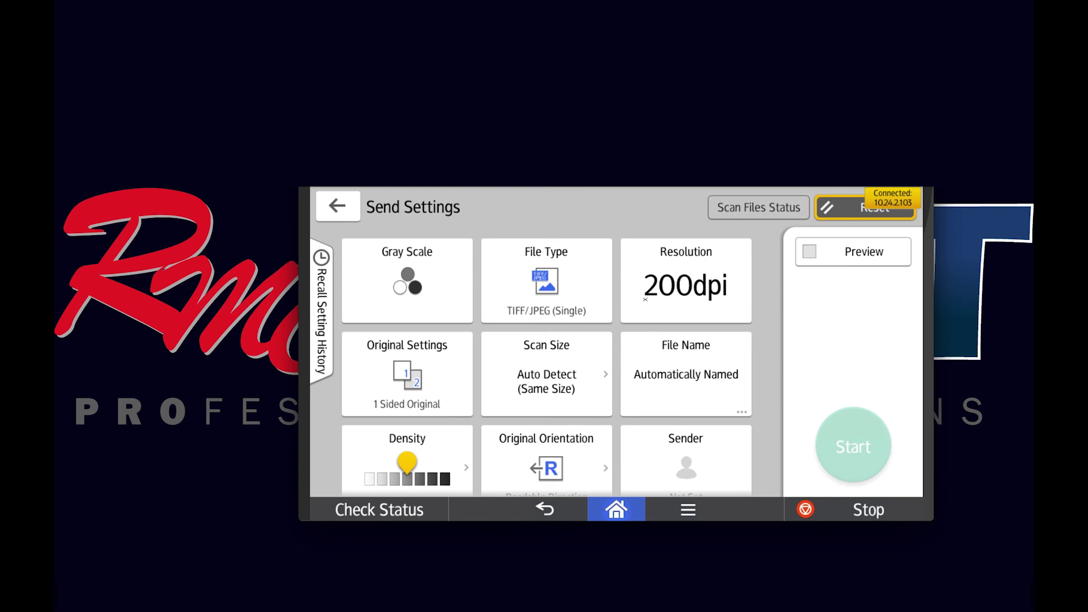
pyautogui.click(343, 220)
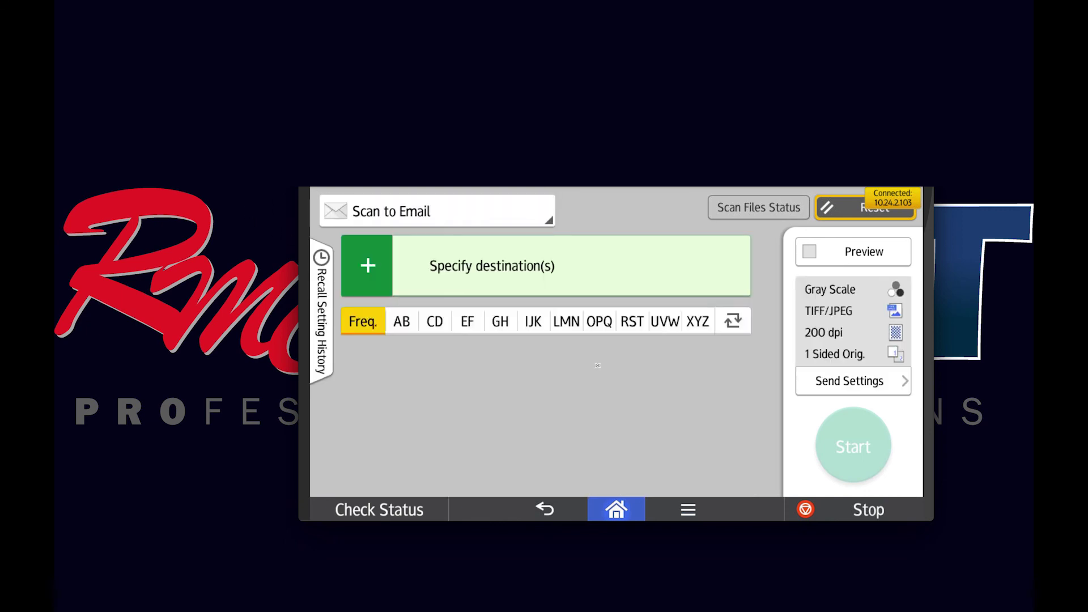